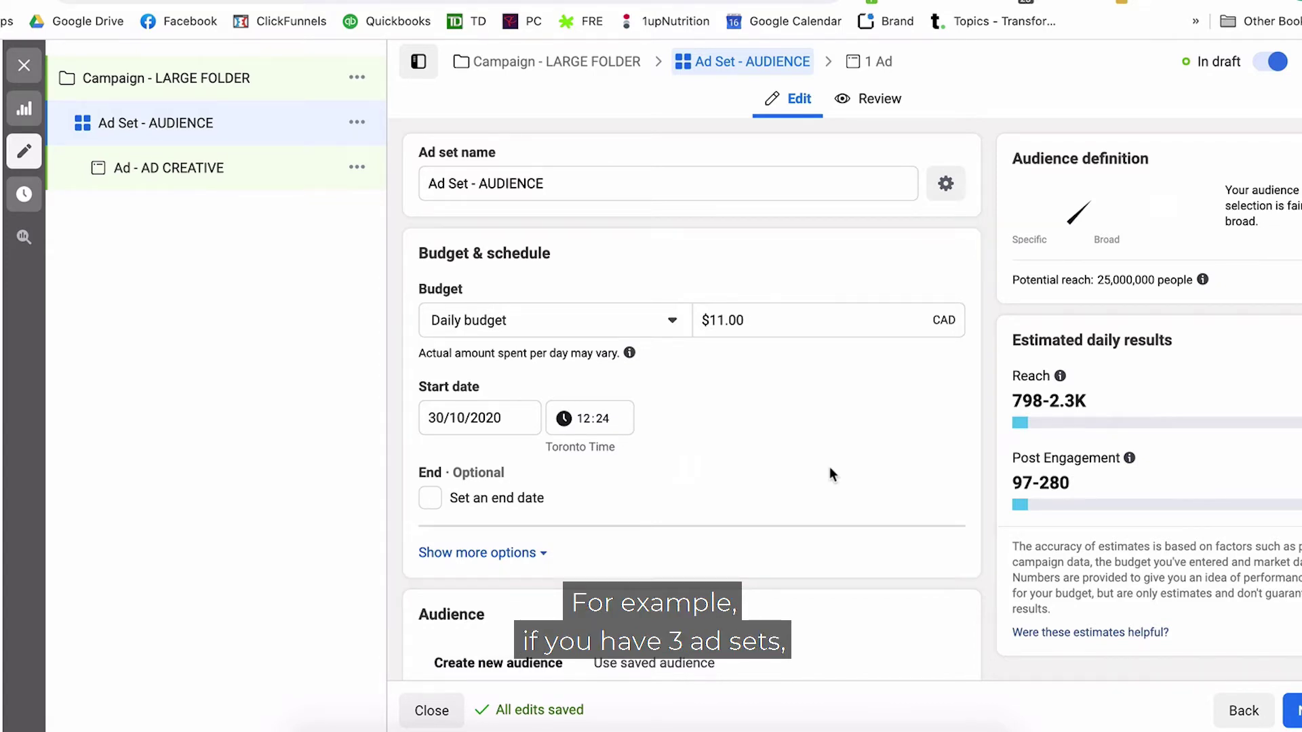
Choose Daily budget as the ad set's budget type
{"action": "scroll", "coordinate": [830, 468], "scroll_direction": "down", "scroll_amount": 1}
{"action": "left_click", "coordinate": [463, 303]}
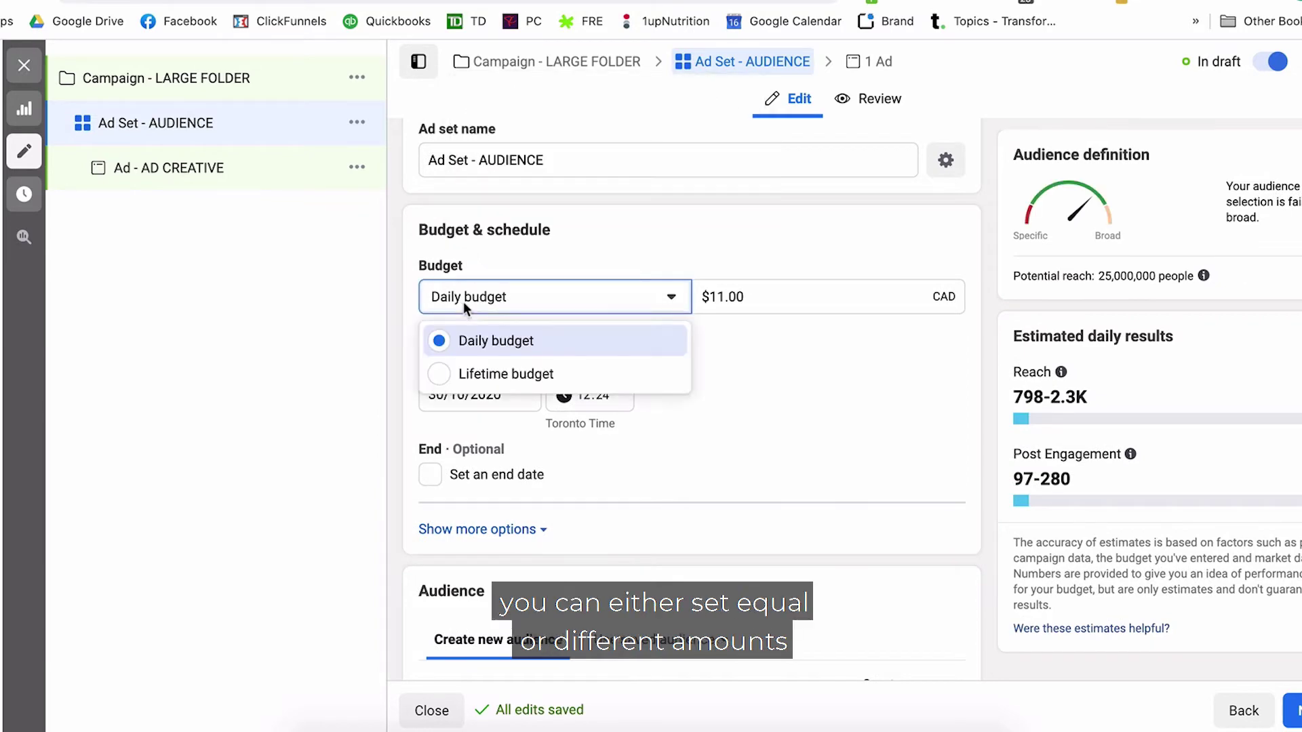
{"action": "left_click", "coordinate": [483, 349]}
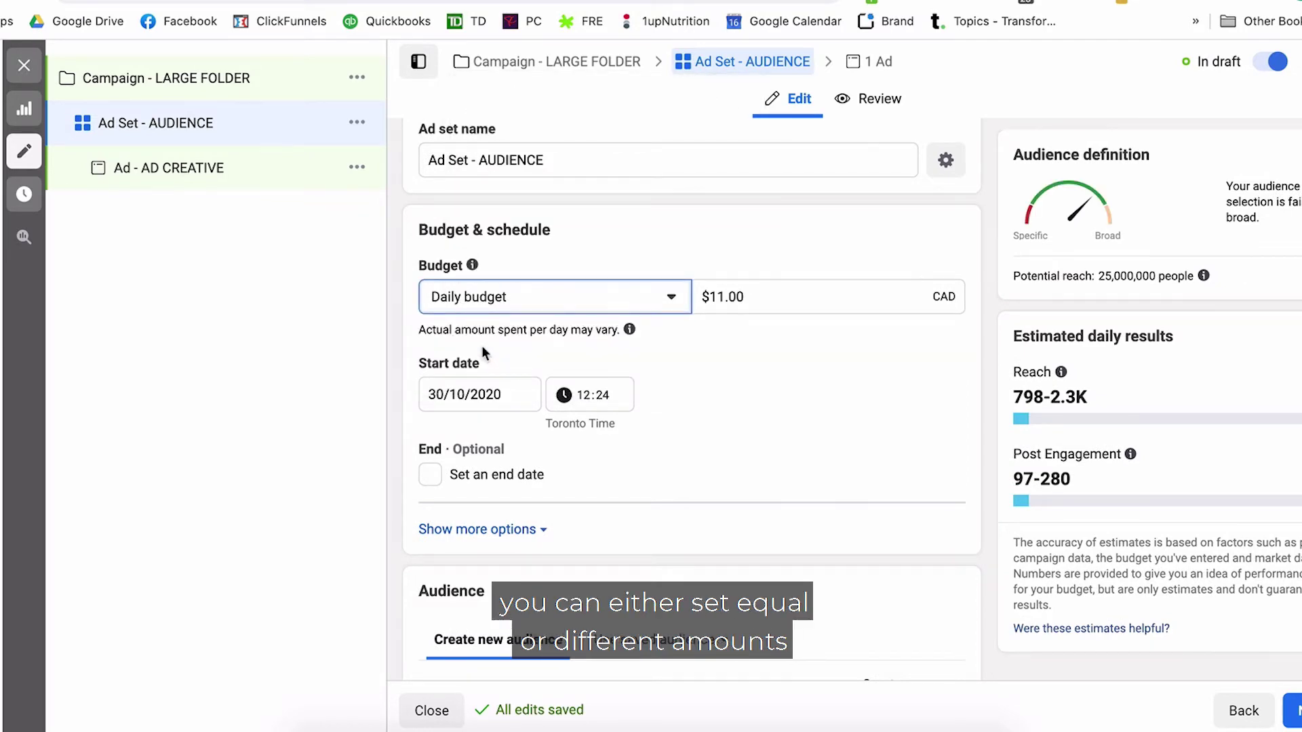
Enable an end date in the ad set's schedule, keeping the start date of 30/10/2020
{"action": "scroll", "coordinate": [436, 342], "scroll_direction": "down", "scroll_amount": 2}
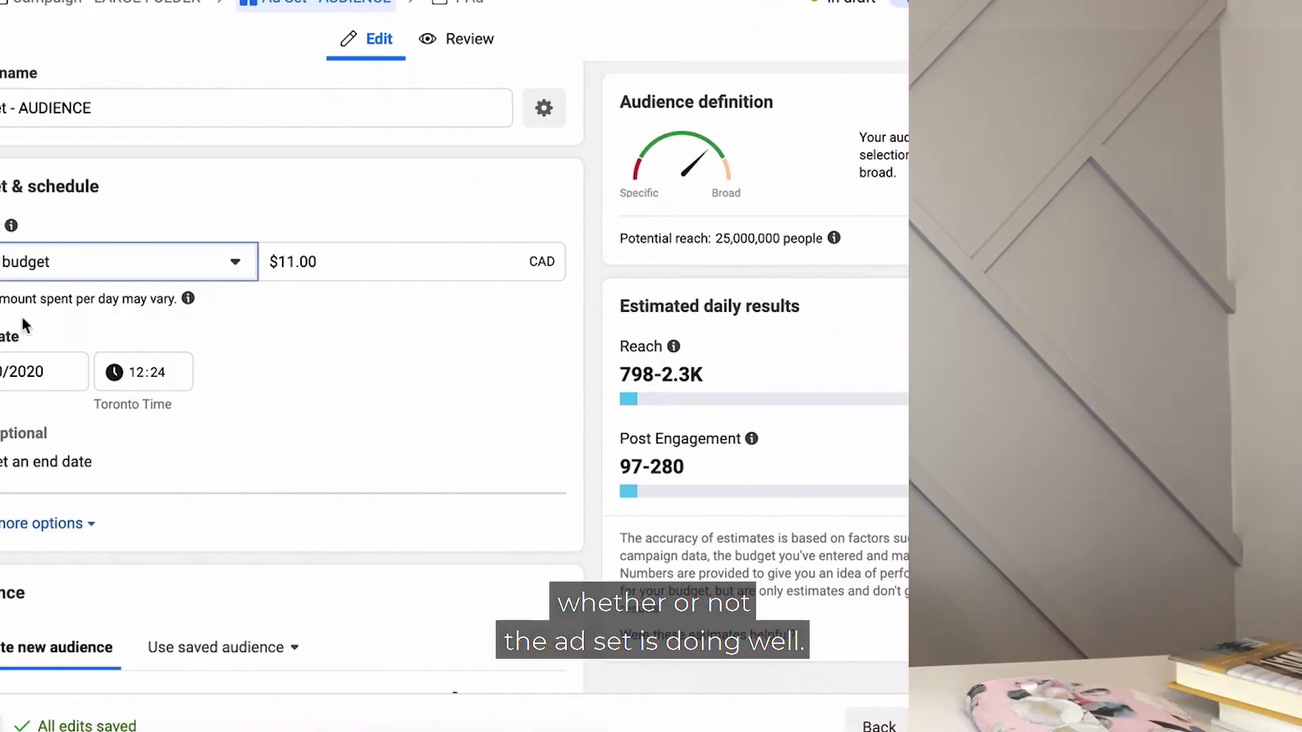
{"action": "scroll", "coordinate": [415, 316], "scroll_direction": "down", "scroll_amount": 1}
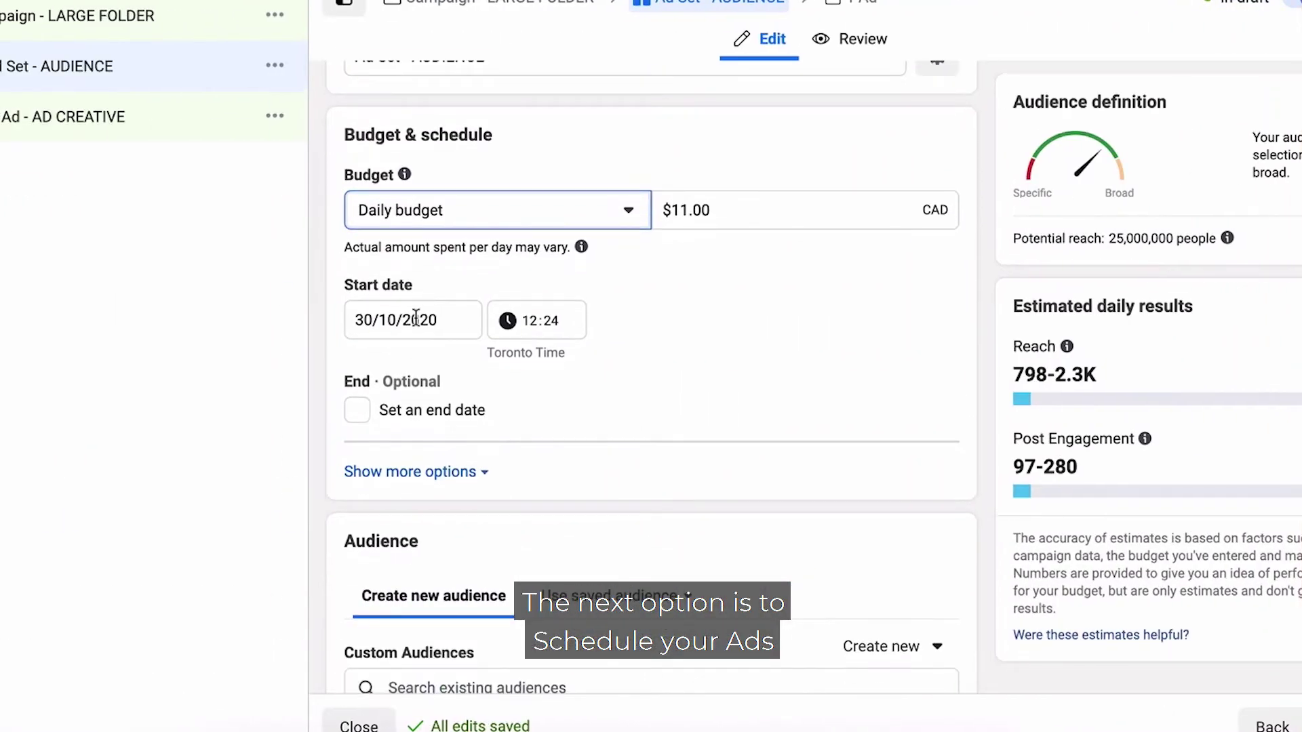
{"action": "left_click", "coordinate": [365, 315]}
{"action": "left_click", "coordinate": [664, 355]}
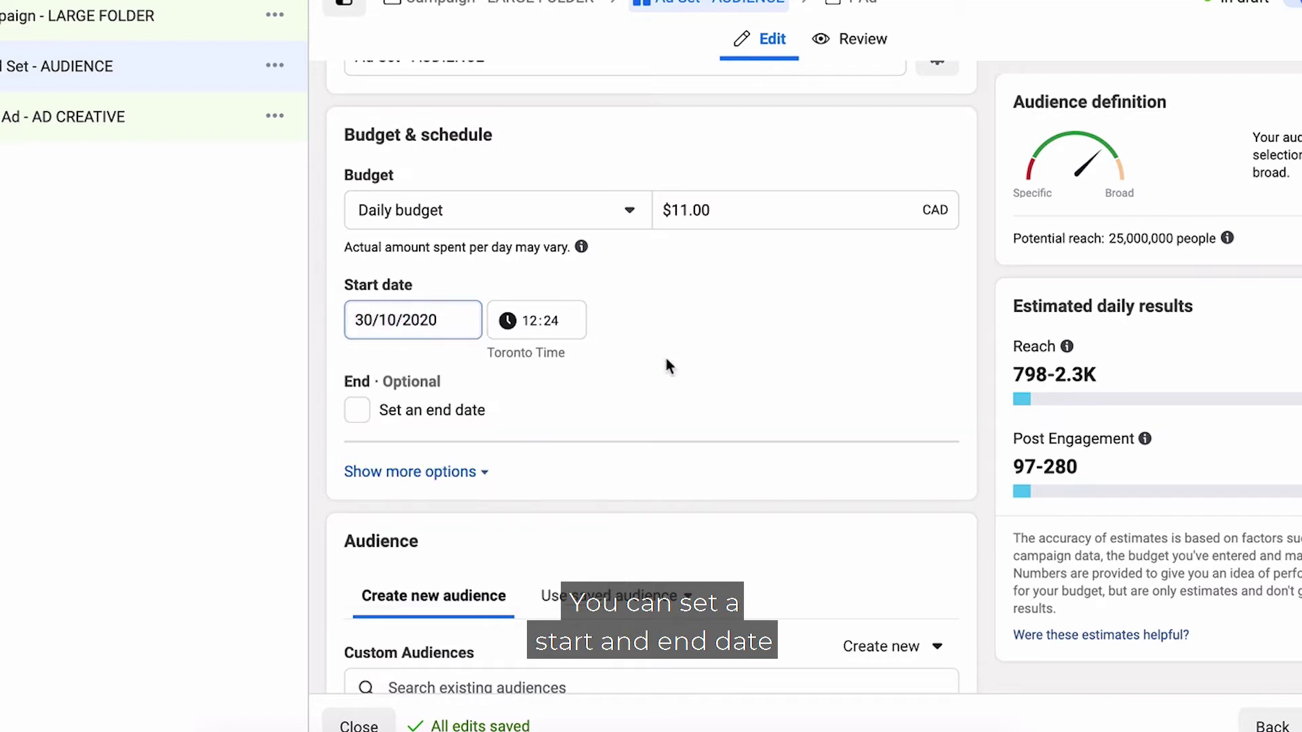
{"action": "scroll", "coordinate": [664, 356], "scroll_direction": "down", "scroll_amount": 3}
{"action": "left_click", "coordinate": [359, 230]}
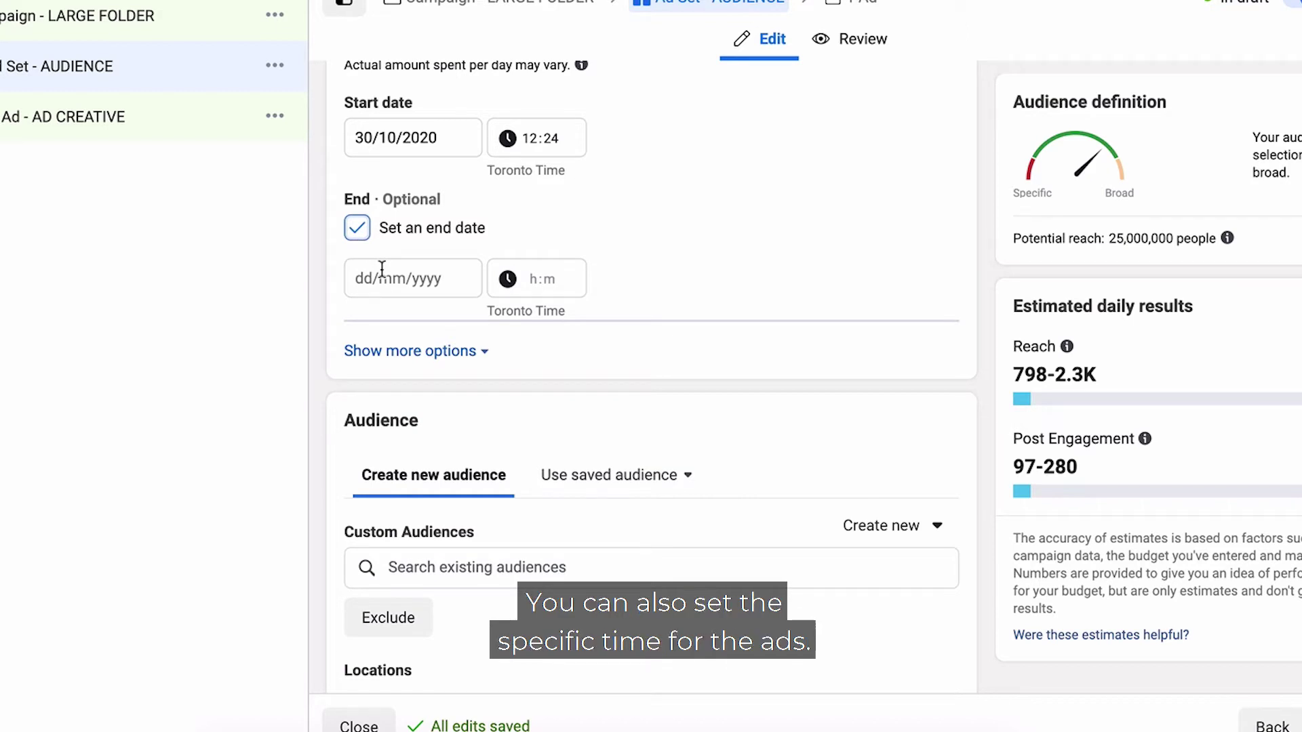
Examine the ad set's audience options, including custom audiences, locations, age, gender, detailed targeting and languages
{"action": "scroll", "coordinate": [424, 385], "scroll_direction": "down", "scroll_amount": 2}
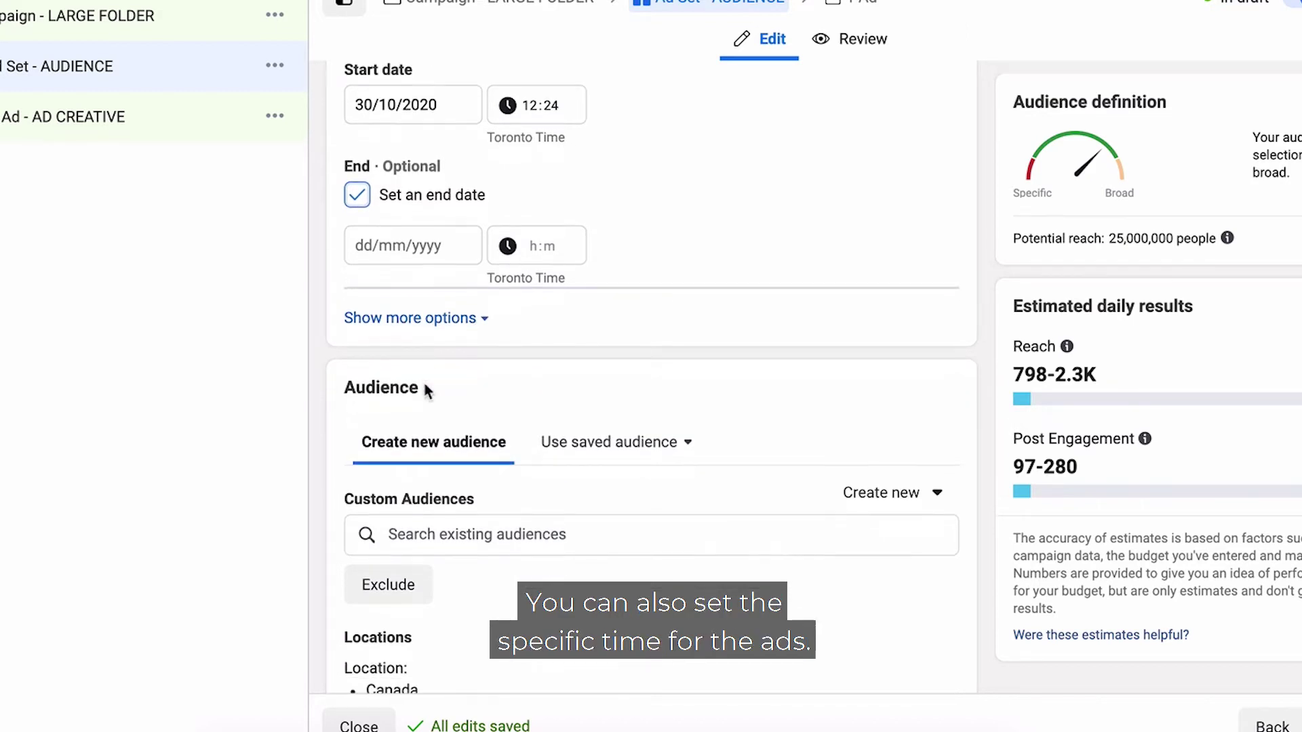
{"action": "scroll", "coordinate": [425, 387], "scroll_direction": "down", "scroll_amount": 4}
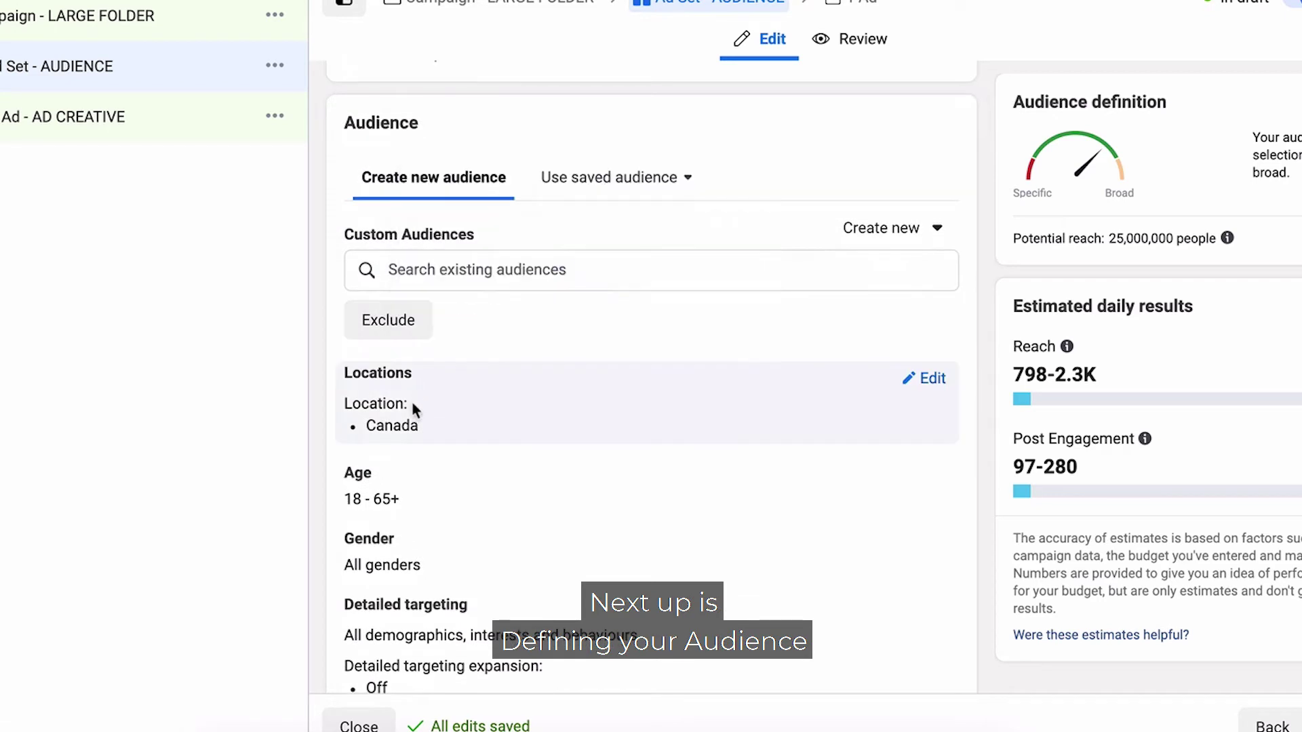
{"action": "scroll", "coordinate": [421, 434], "scroll_direction": "up", "scroll_amount": 1}
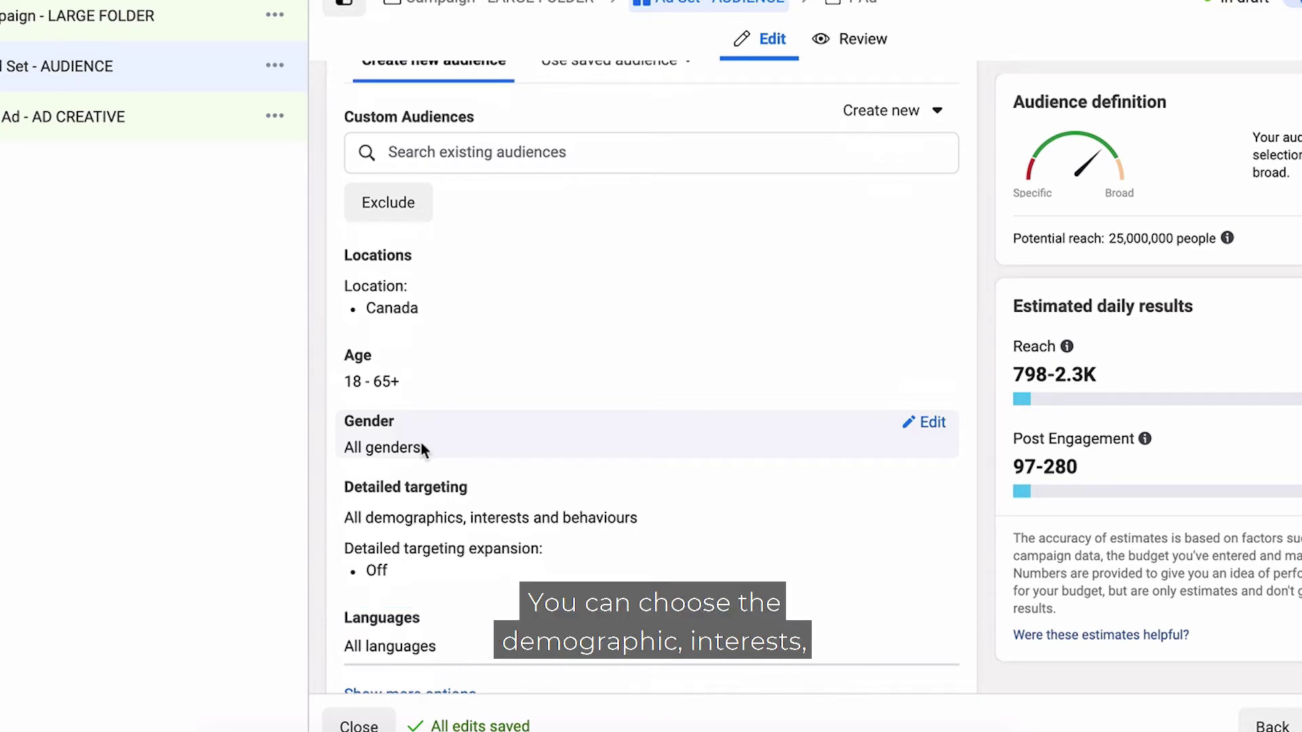
{"action": "scroll", "coordinate": [421, 442], "scroll_direction": "down", "scroll_amount": 1}
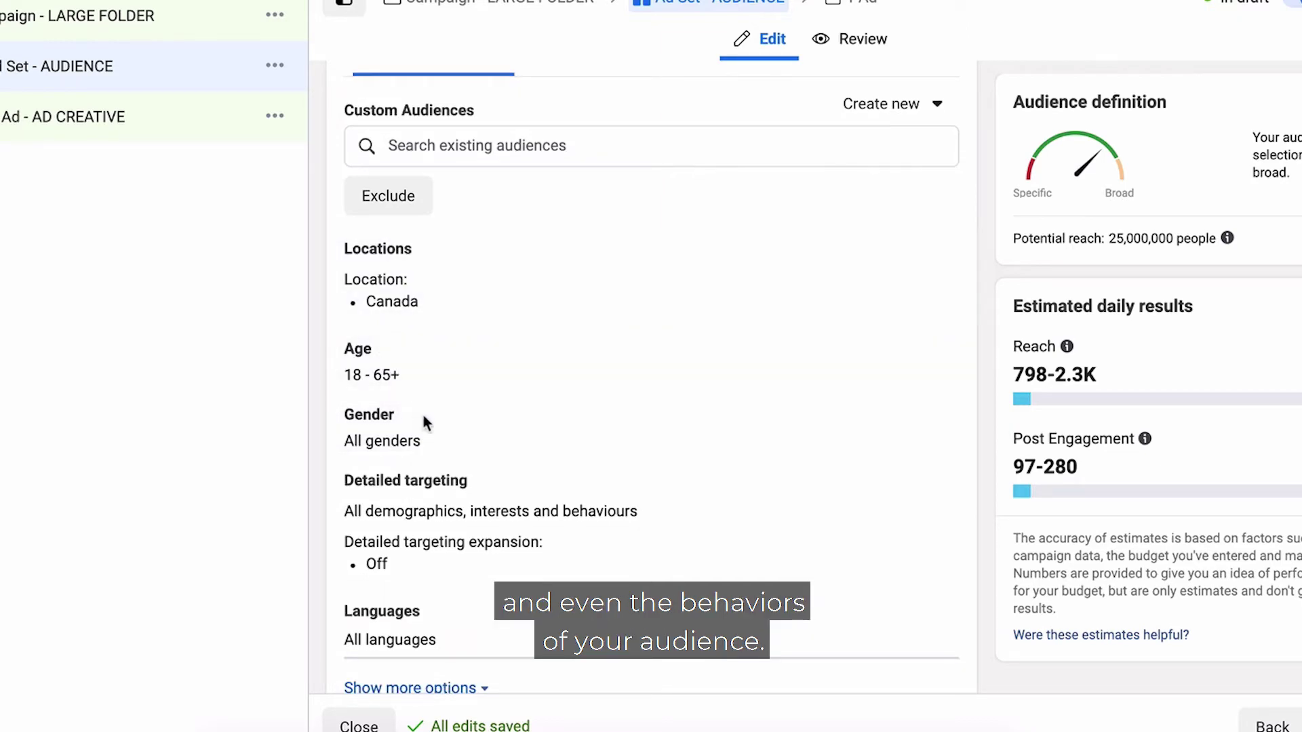
{"action": "scroll", "coordinate": [485, 515], "scroll_direction": "down", "scroll_amount": 2}
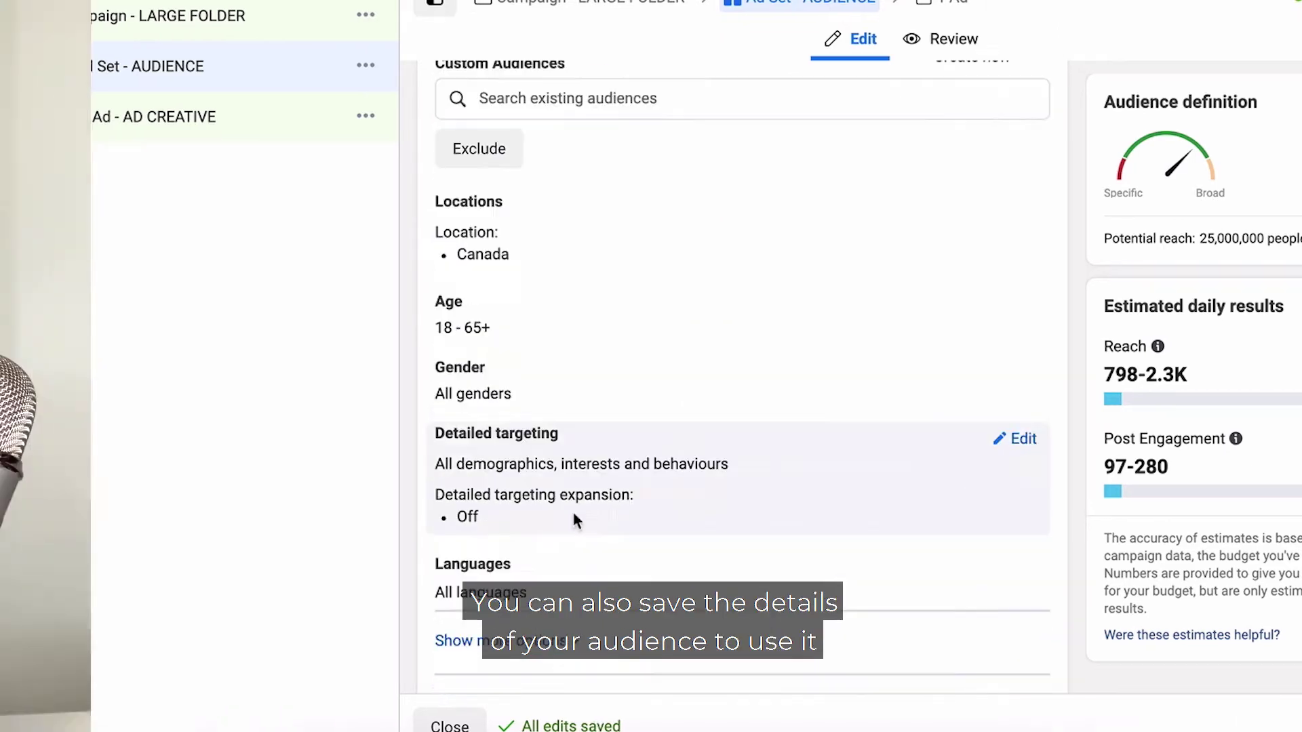
{"action": "scroll", "coordinate": [576, 522], "scroll_direction": "down", "scroll_amount": 3}
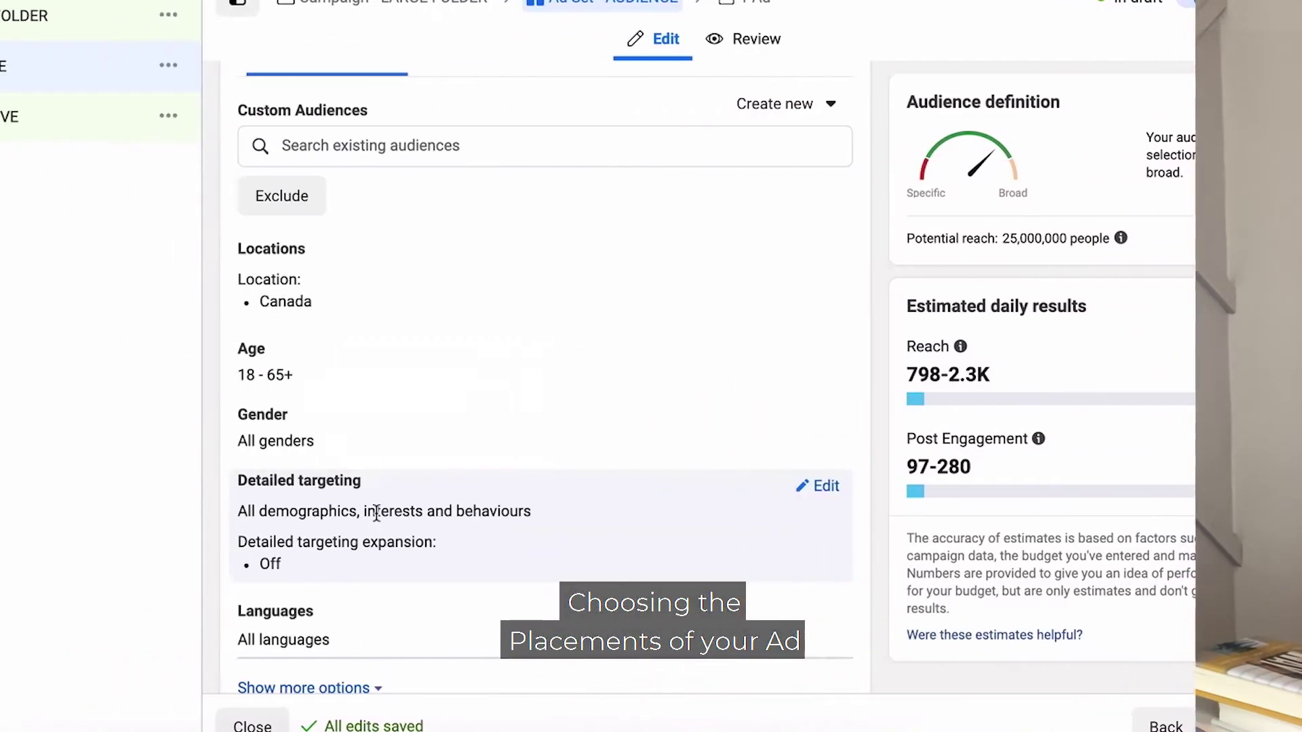
Switch the ad set to manual placements and exclude the Facebook and Audience Network platforms so only Instagram remains
{"action": "scroll", "coordinate": [483, 520], "scroll_direction": "down", "scroll_amount": 8}
{"action": "scroll", "coordinate": [483, 520], "scroll_direction": "down", "scroll_amount": 3}
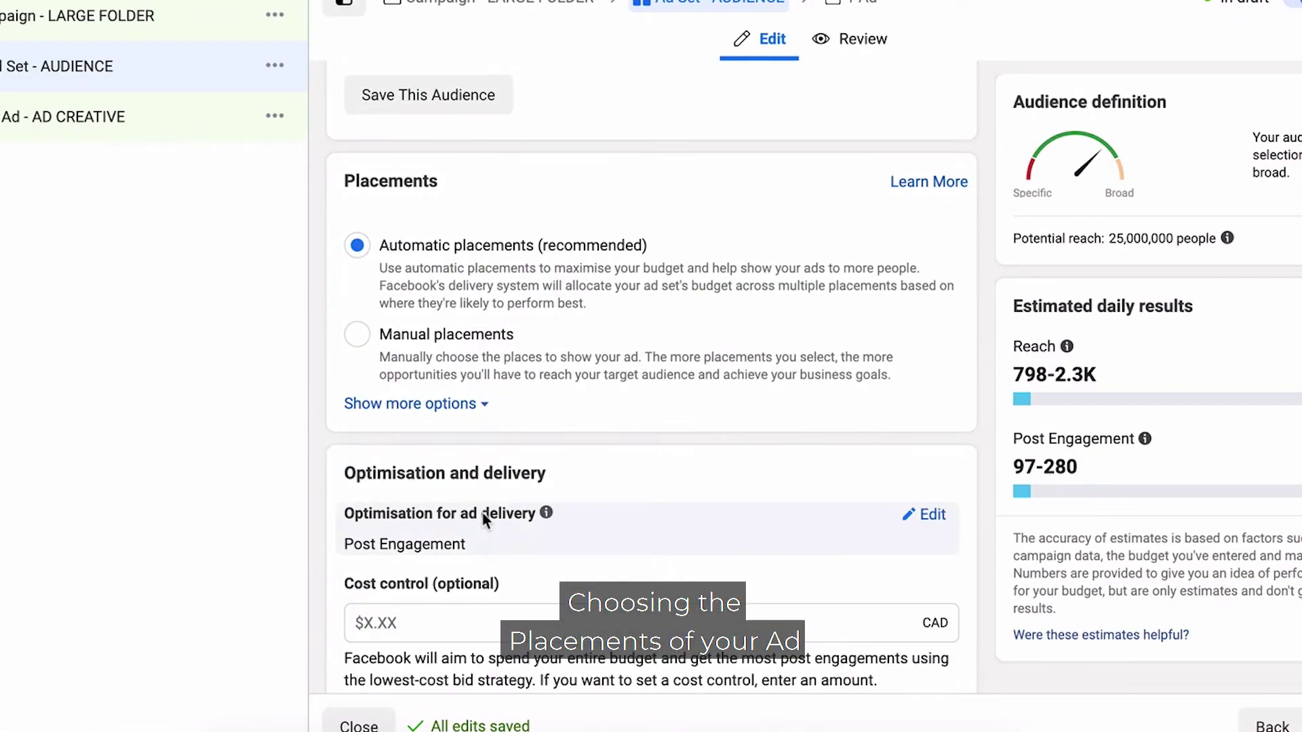
{"action": "left_click", "coordinate": [490, 354]}
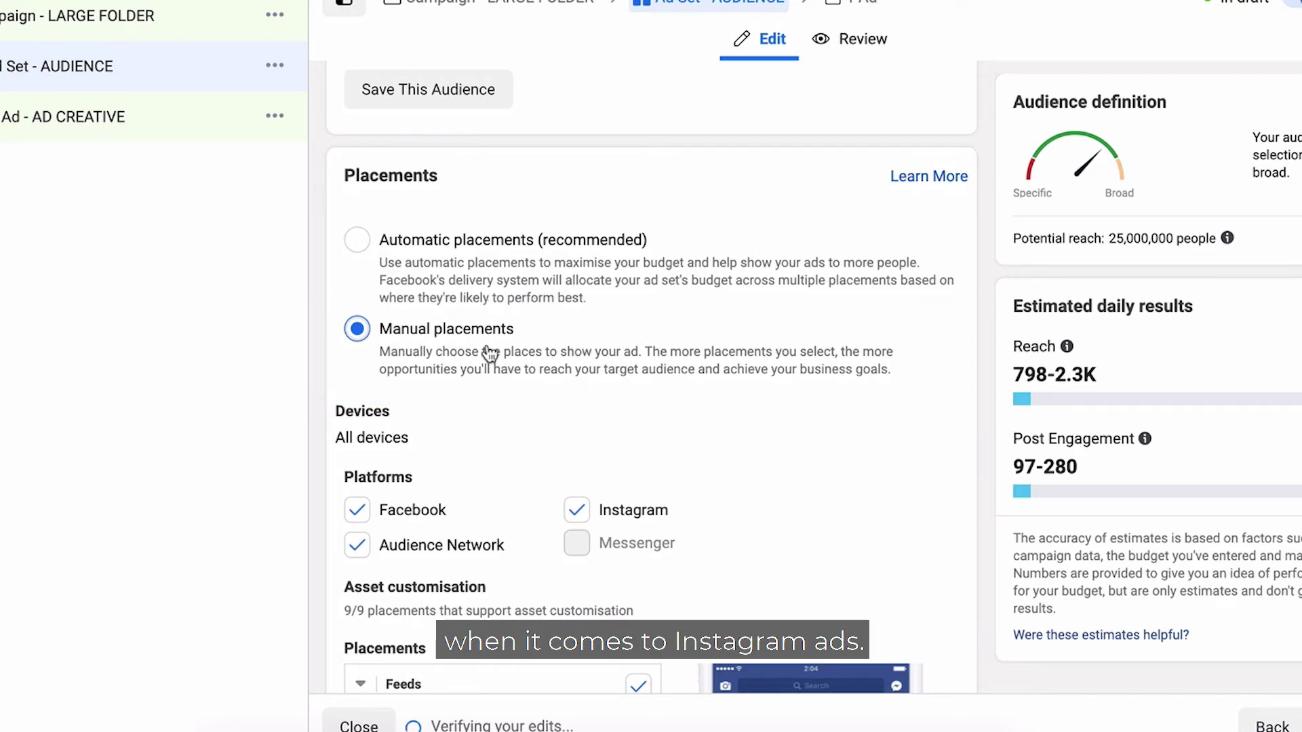
{"action": "scroll", "coordinate": [489, 353], "scroll_direction": "down", "scroll_amount": 1}
{"action": "scroll", "coordinate": [489, 353], "scroll_direction": "down", "scroll_amount": 3}
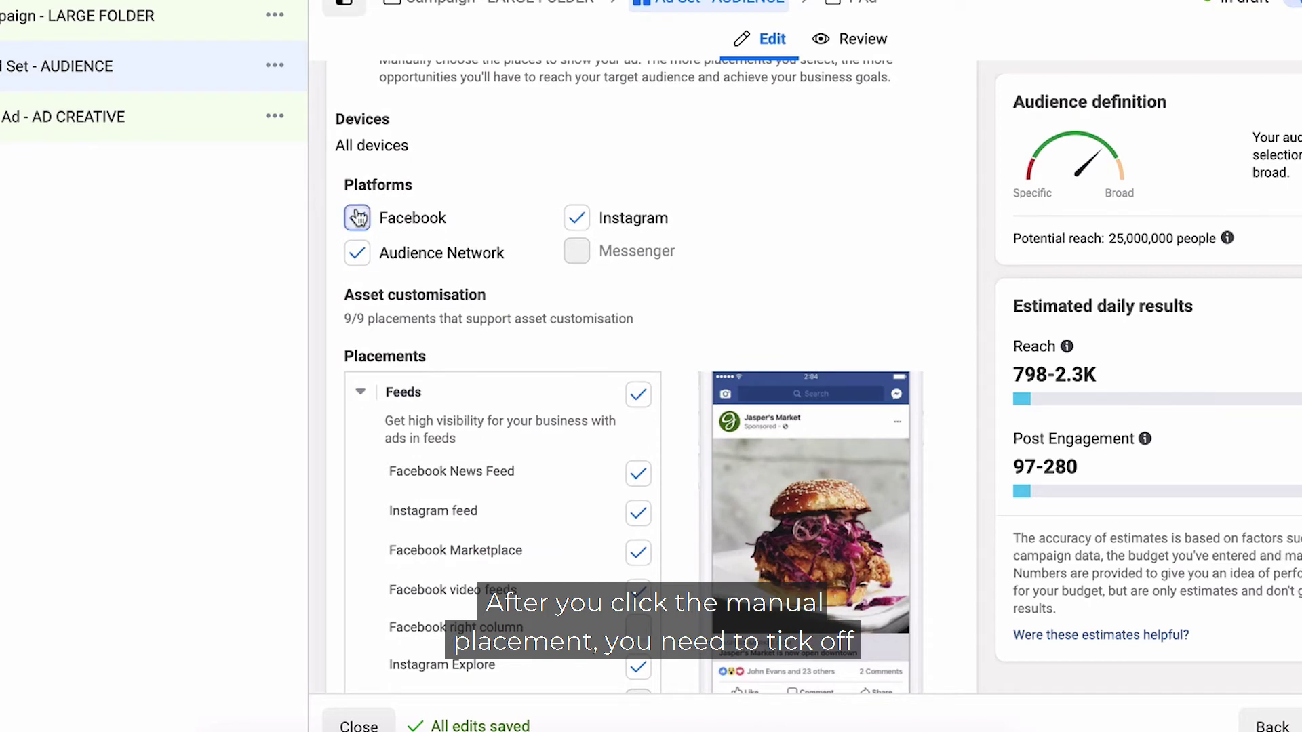
{"action": "left_click", "coordinate": [357, 217]}
{"action": "left_click", "coordinate": [358, 253]}
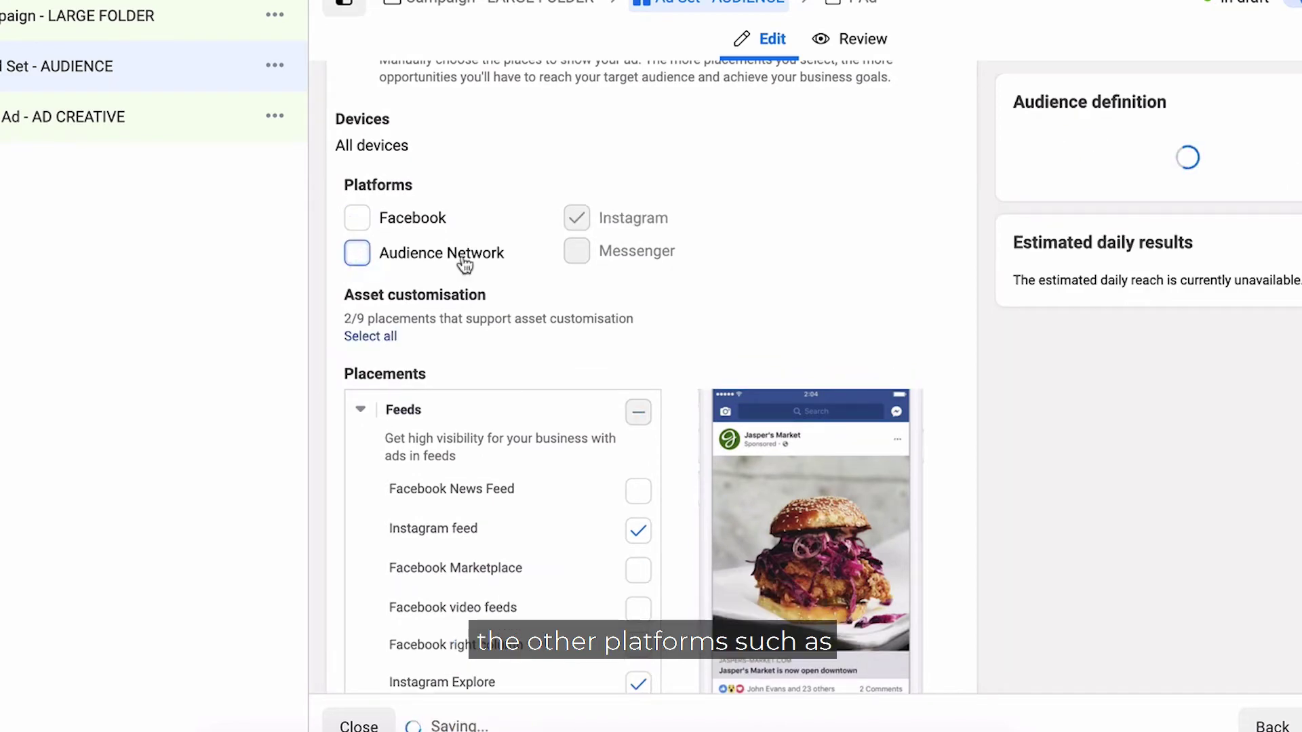
Check the individual placements and the optimisation and delivery options, and continue to the settings of the AD CREATIVE ad
{"action": "scroll", "coordinate": [670, 286], "scroll_direction": "down", "scroll_amount": 5}
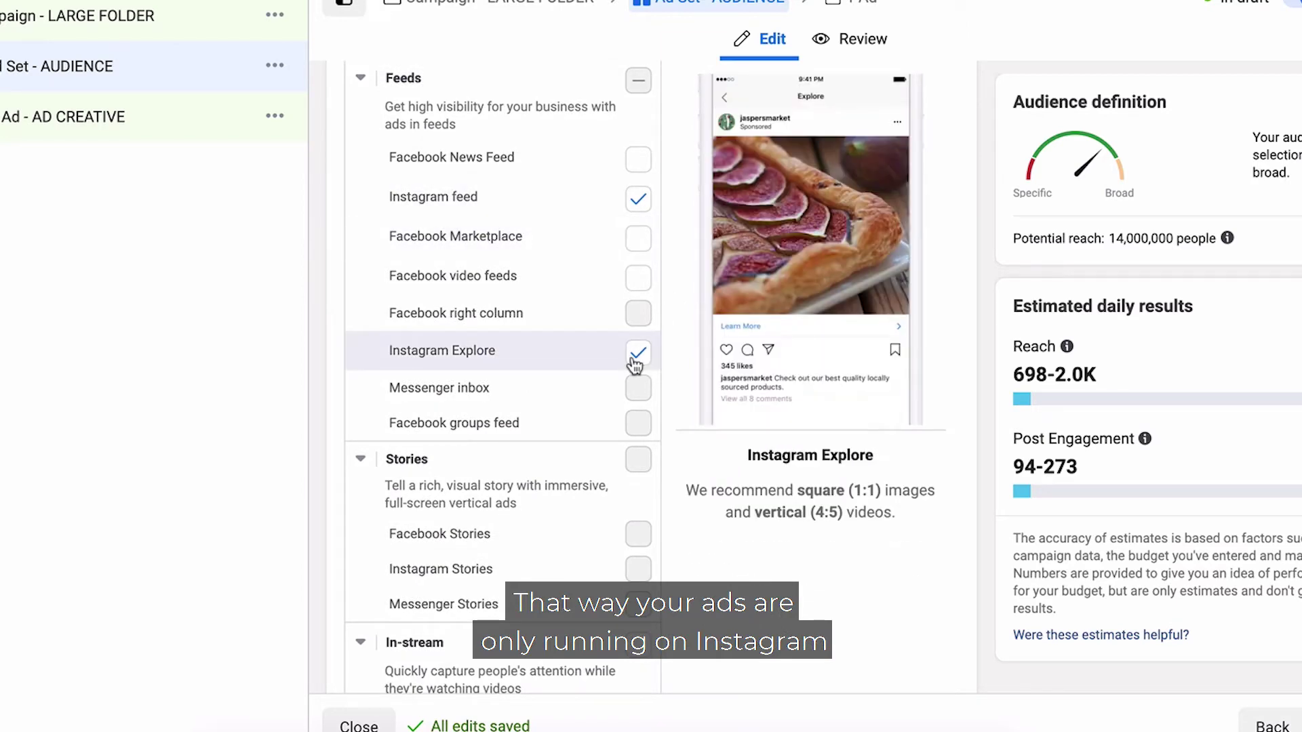
{"action": "scroll", "coordinate": [634, 359], "scroll_direction": "down", "scroll_amount": 1}
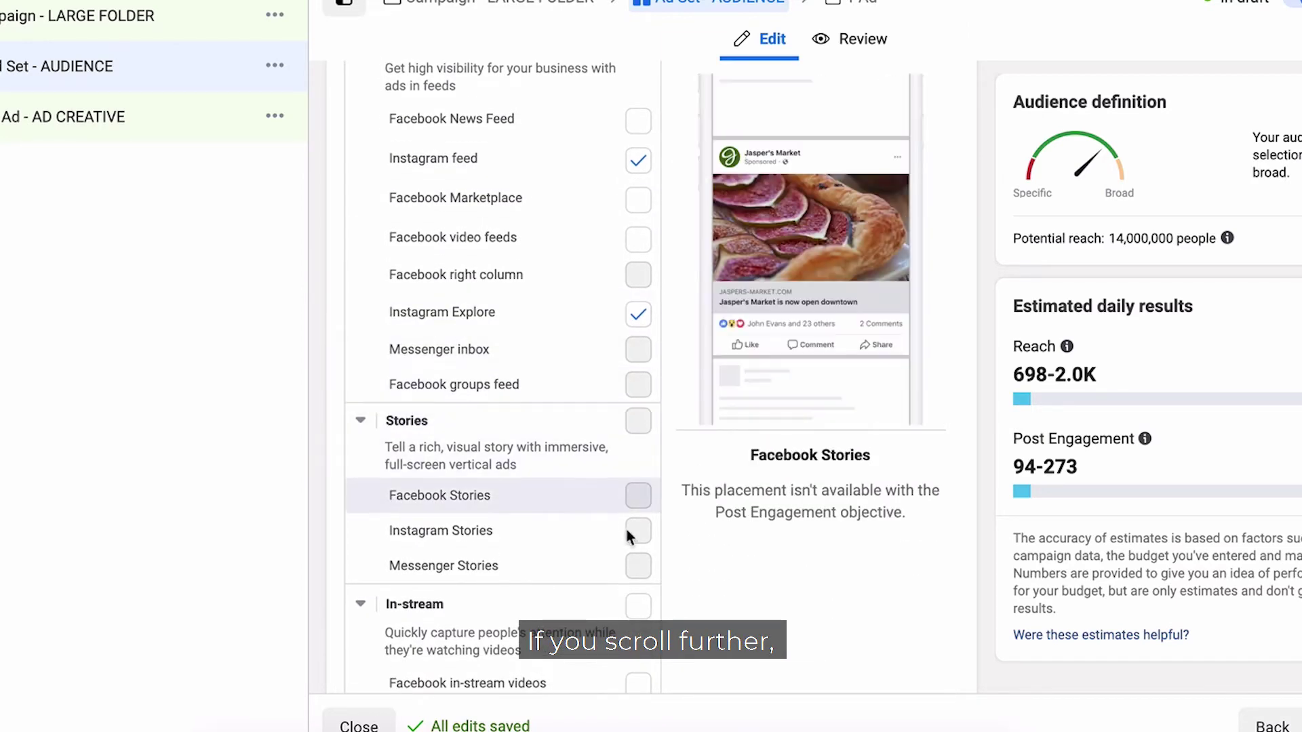
{"action": "scroll", "coordinate": [629, 532], "scroll_direction": "down", "scroll_amount": 5}
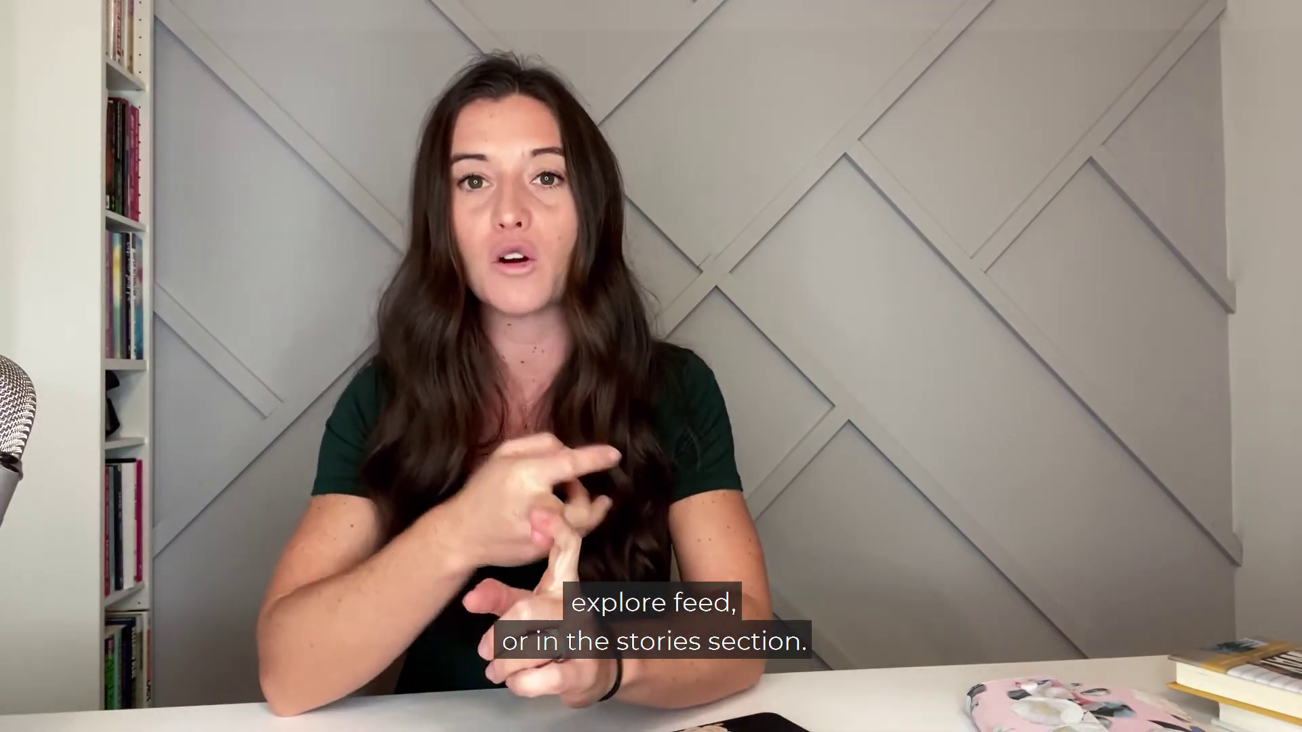
{"action": "scroll", "coordinate": [671, 541], "scroll_direction": "down", "scroll_amount": 10}
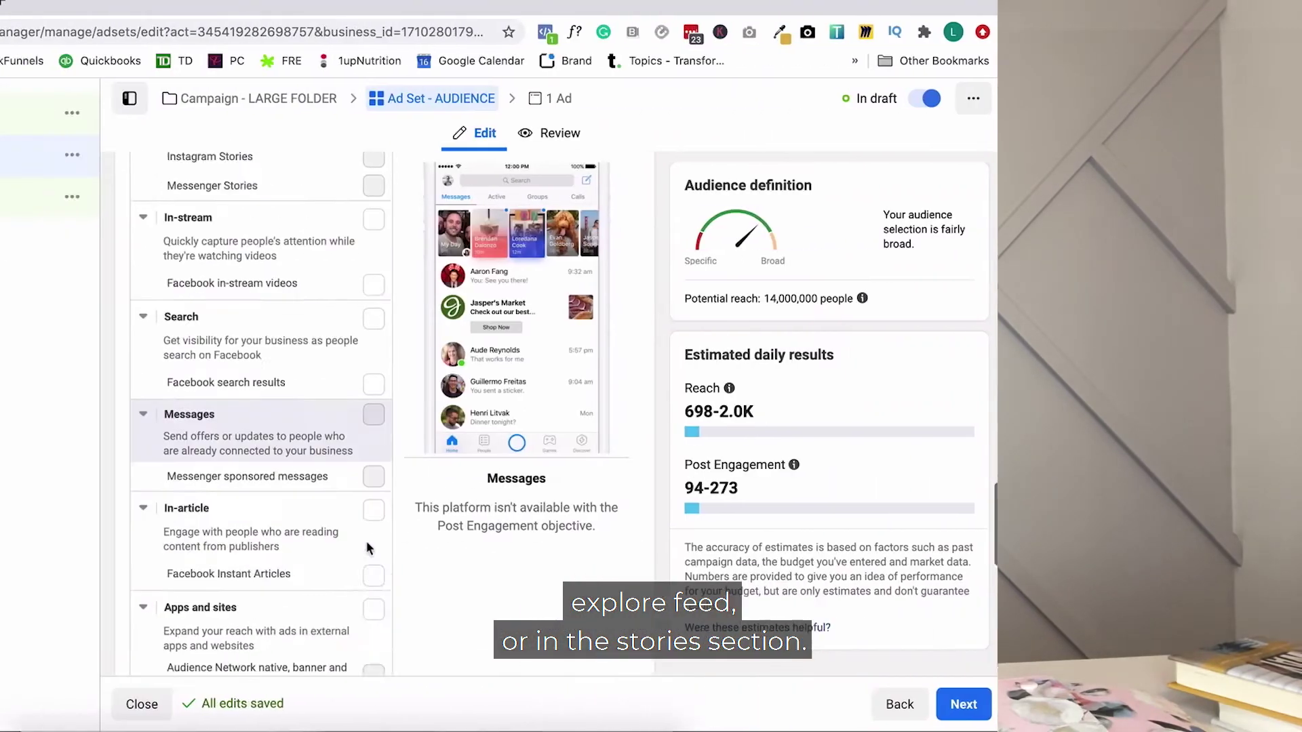
{"action": "scroll", "coordinate": [672, 541], "scroll_direction": "down", "scroll_amount": 3}
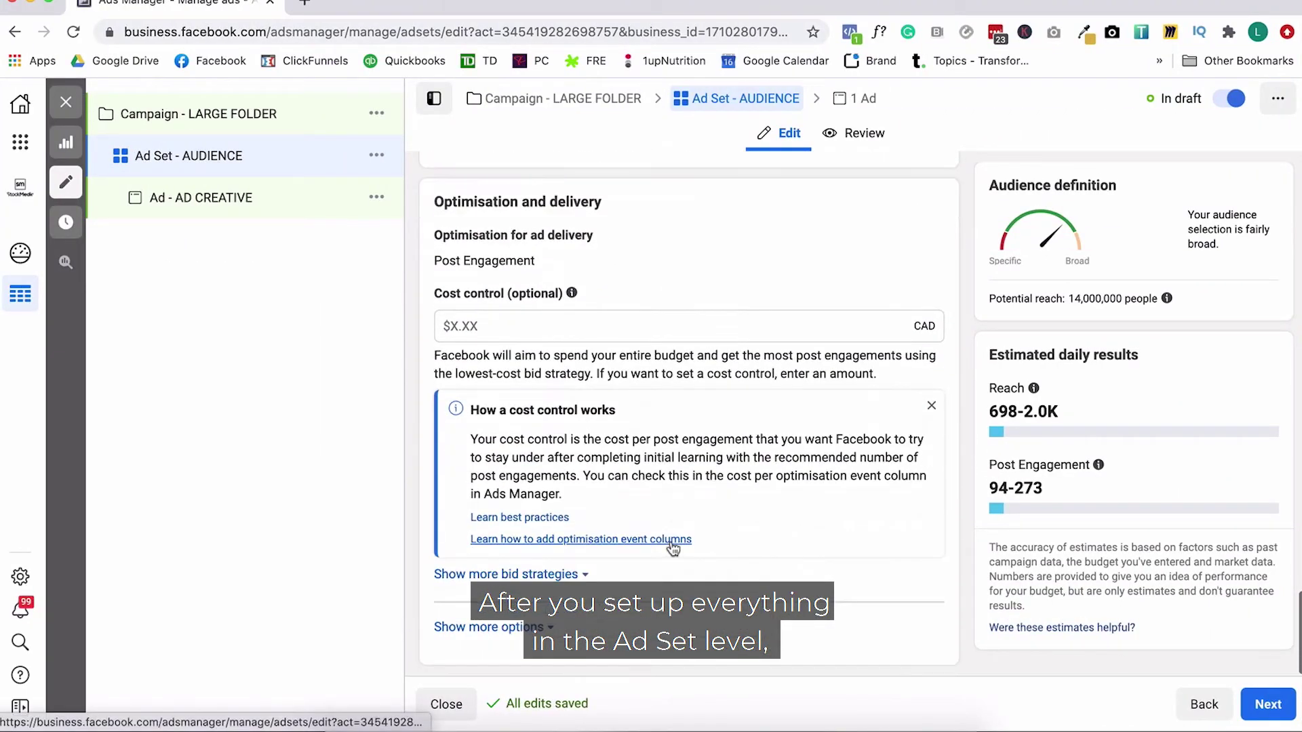
{"action": "left_click", "coordinate": [1263, 707]}
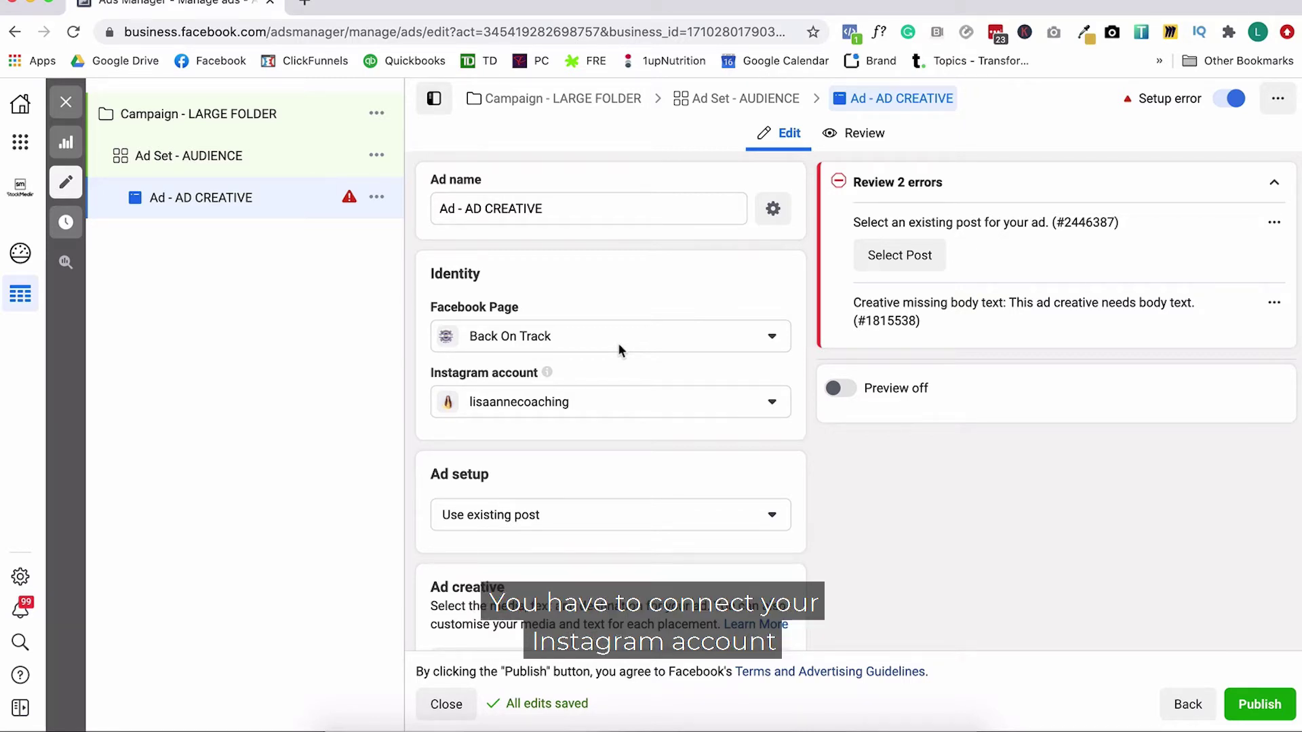
Set the ad's identity to the coach's own Facebook Page and the matching coaching Instagram account
{"action": "left_click", "coordinate": [617, 343]}
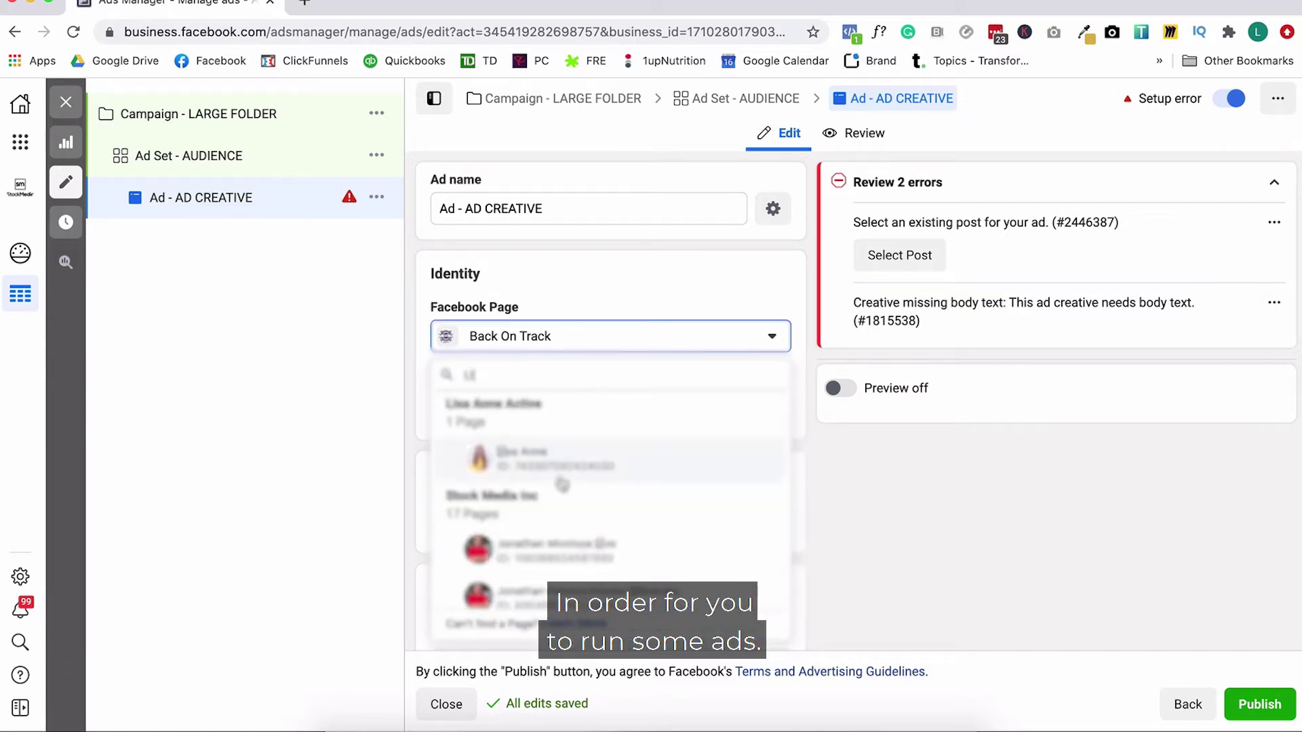
{"action": "left_click", "coordinate": [543, 464]}
{"action": "left_click", "coordinate": [494, 411]}
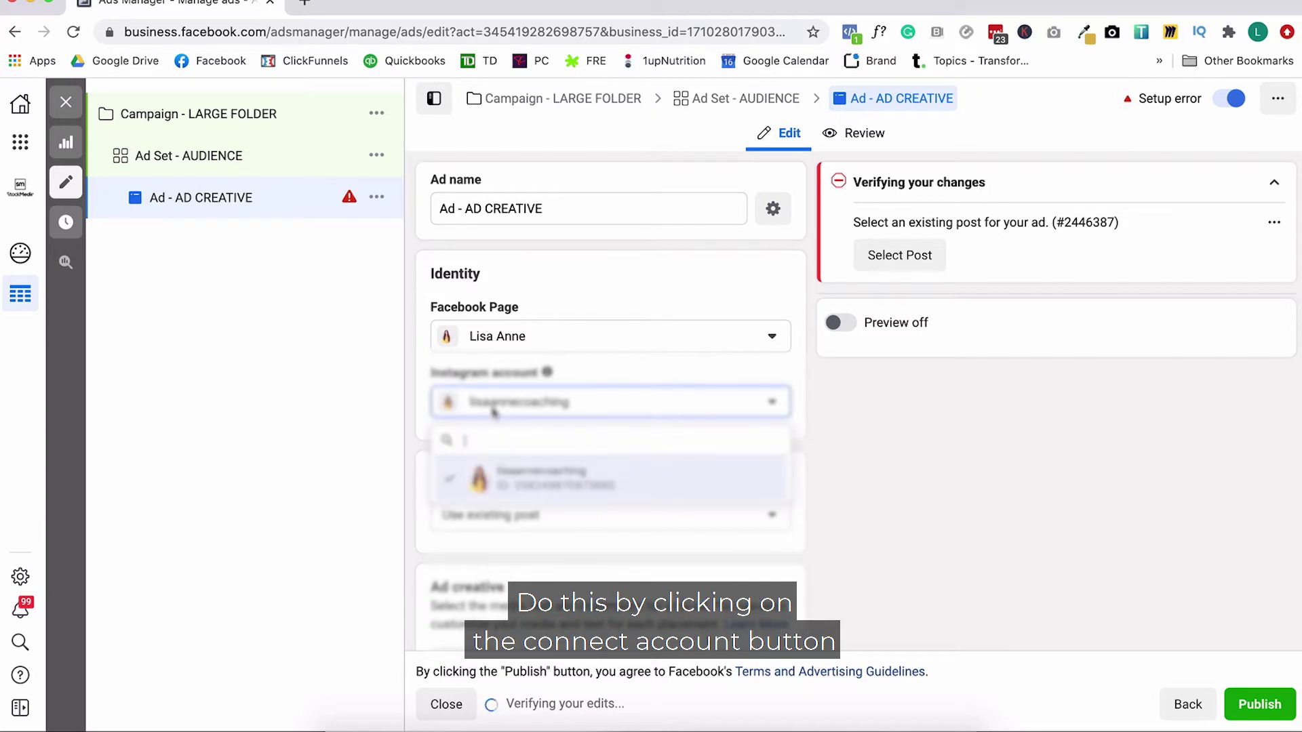
{"action": "left_click", "coordinate": [538, 484]}
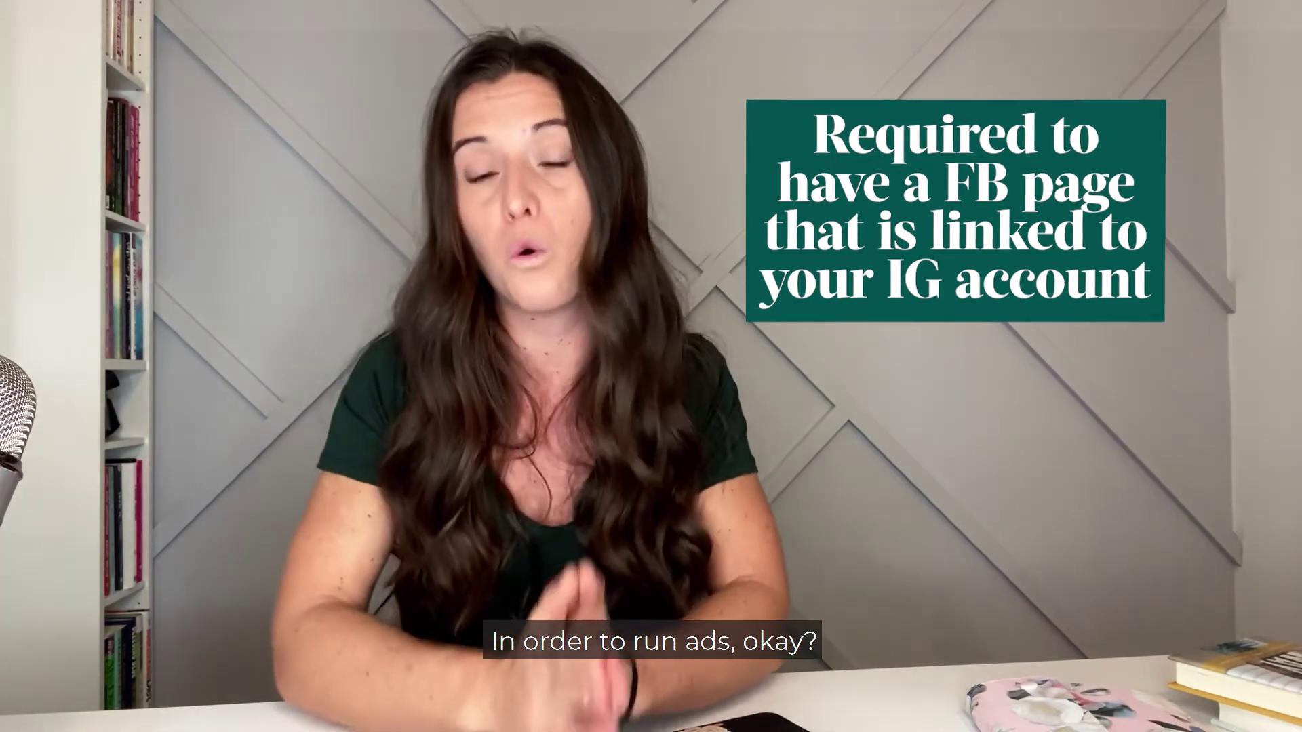
Change the ad setup from using an existing post to Create Ad
{"action": "scroll", "coordinate": [534, 475], "scroll_direction": "down", "scroll_amount": 3}
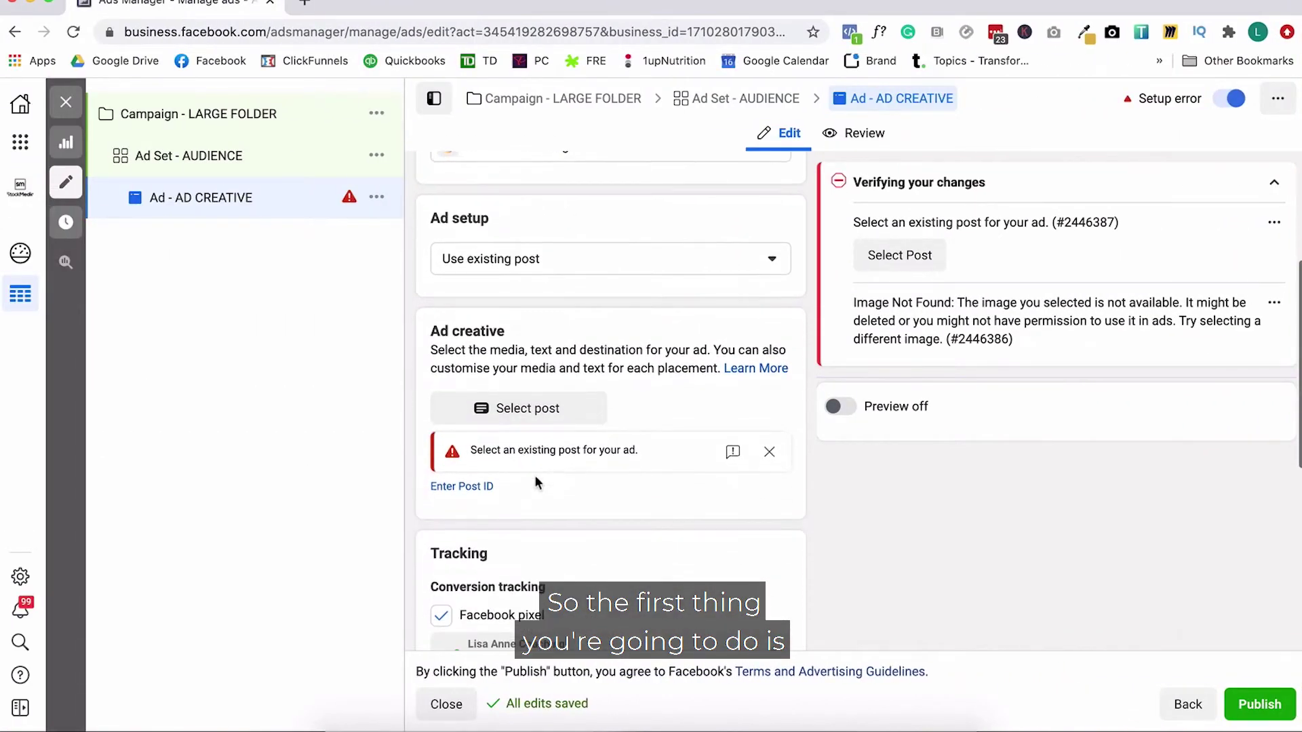
{"action": "left_click", "coordinate": [533, 267]}
{"action": "left_click", "coordinate": [518, 307]}
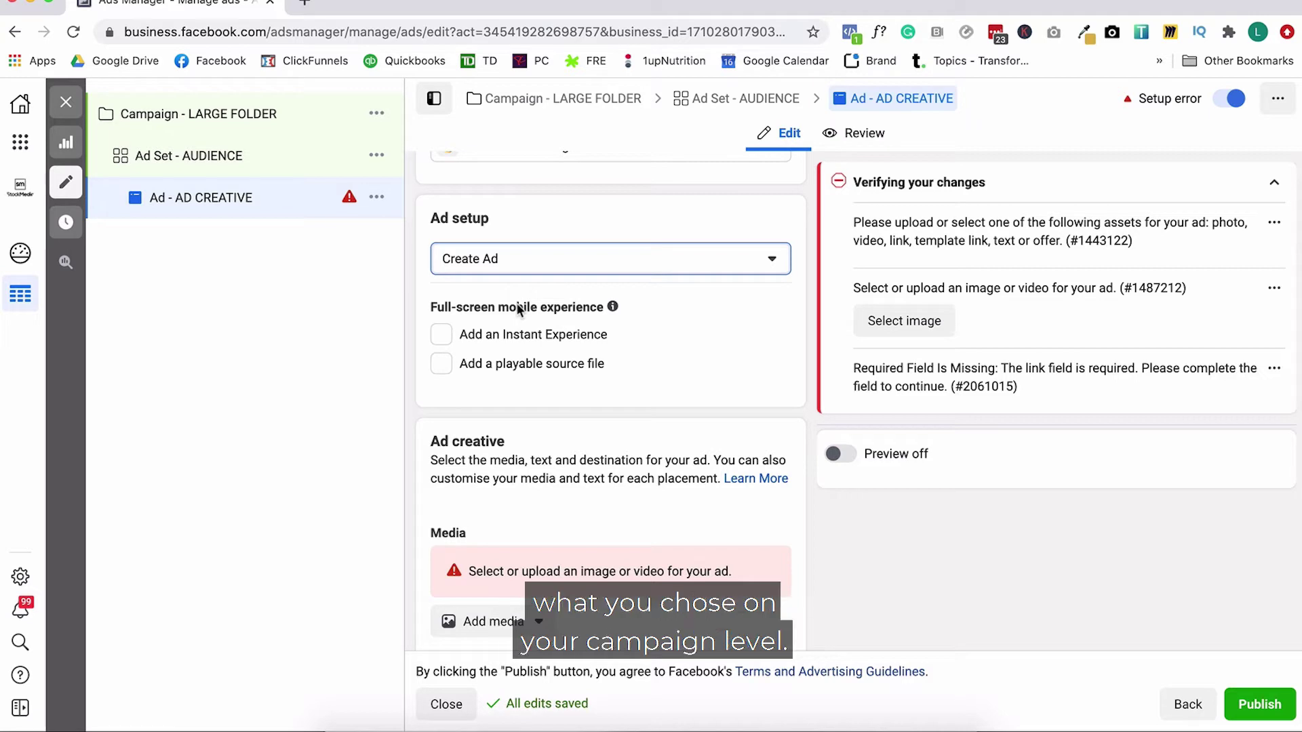
Look through the ad's media, primary text, call to action, branded content and conversion tracking options
{"action": "scroll", "coordinate": [515, 303], "scroll_direction": "down", "scroll_amount": 5}
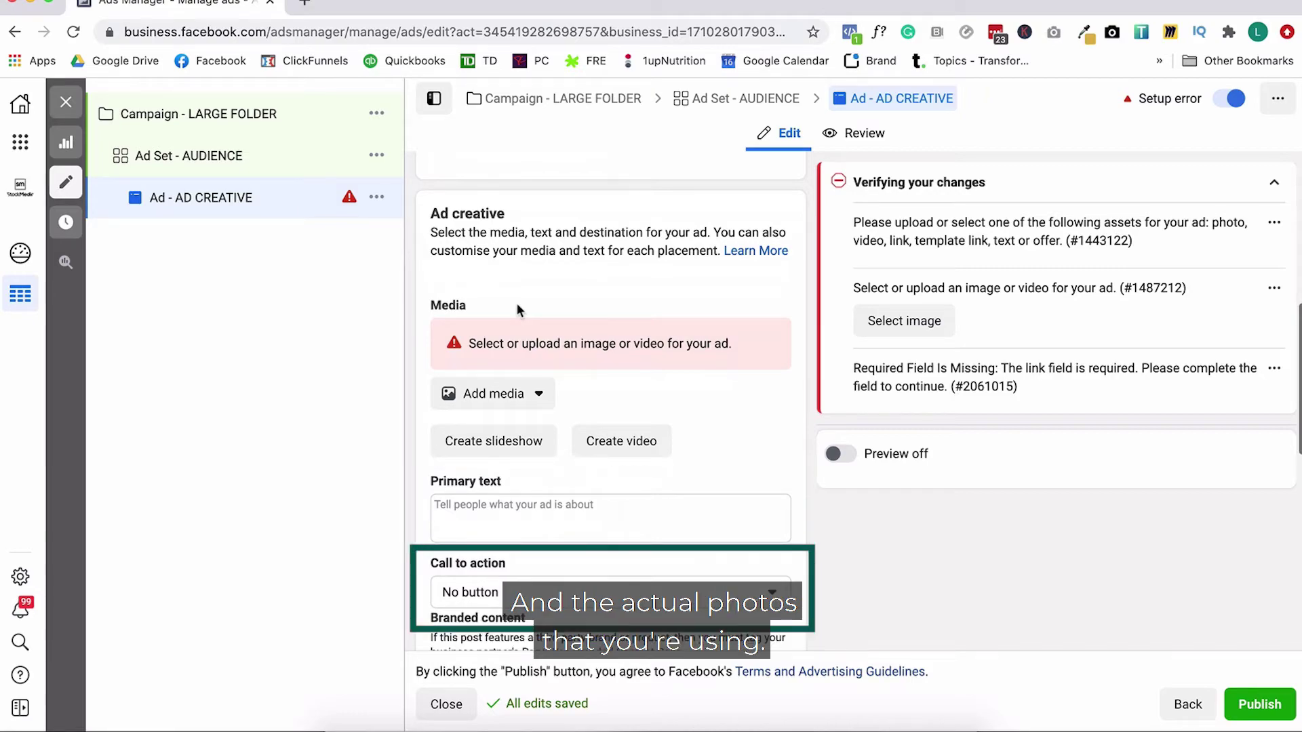
{"action": "scroll", "coordinate": [516, 303], "scroll_direction": "down", "scroll_amount": 5}
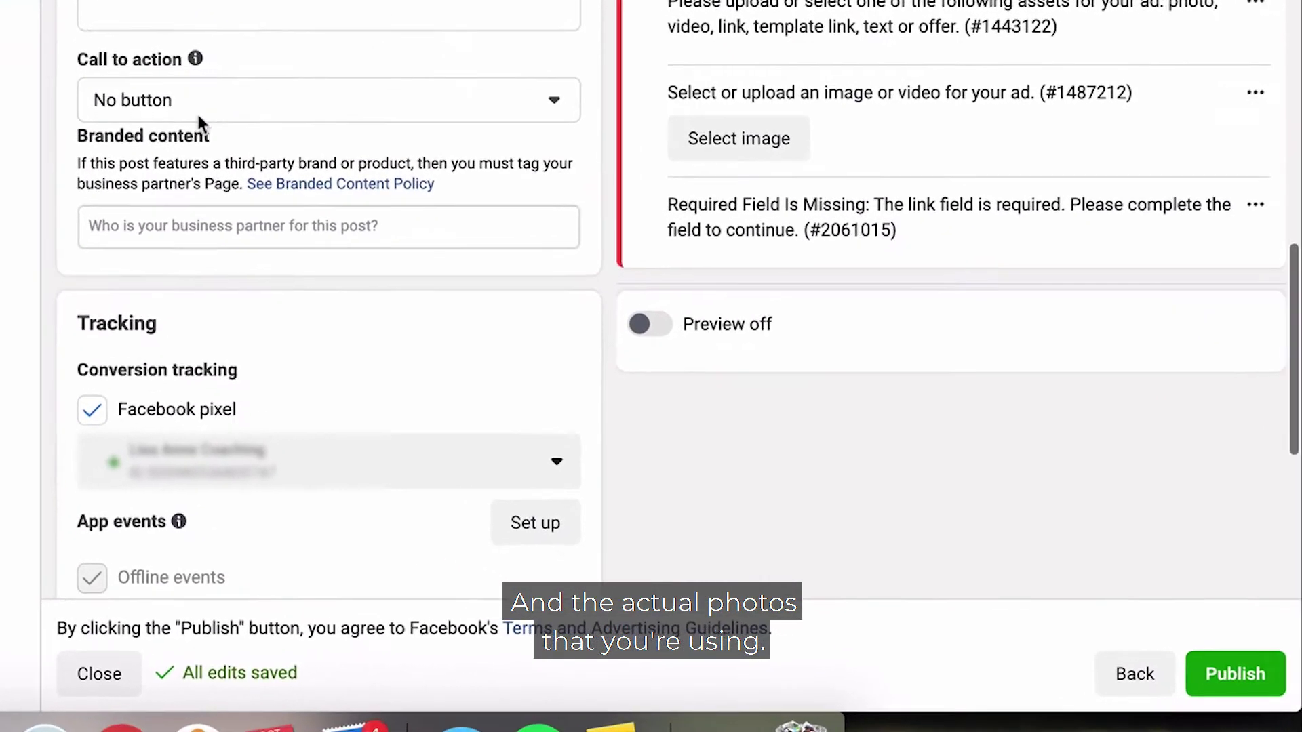
{"action": "scroll", "coordinate": [457, 267], "scroll_direction": "down", "scroll_amount": 2}
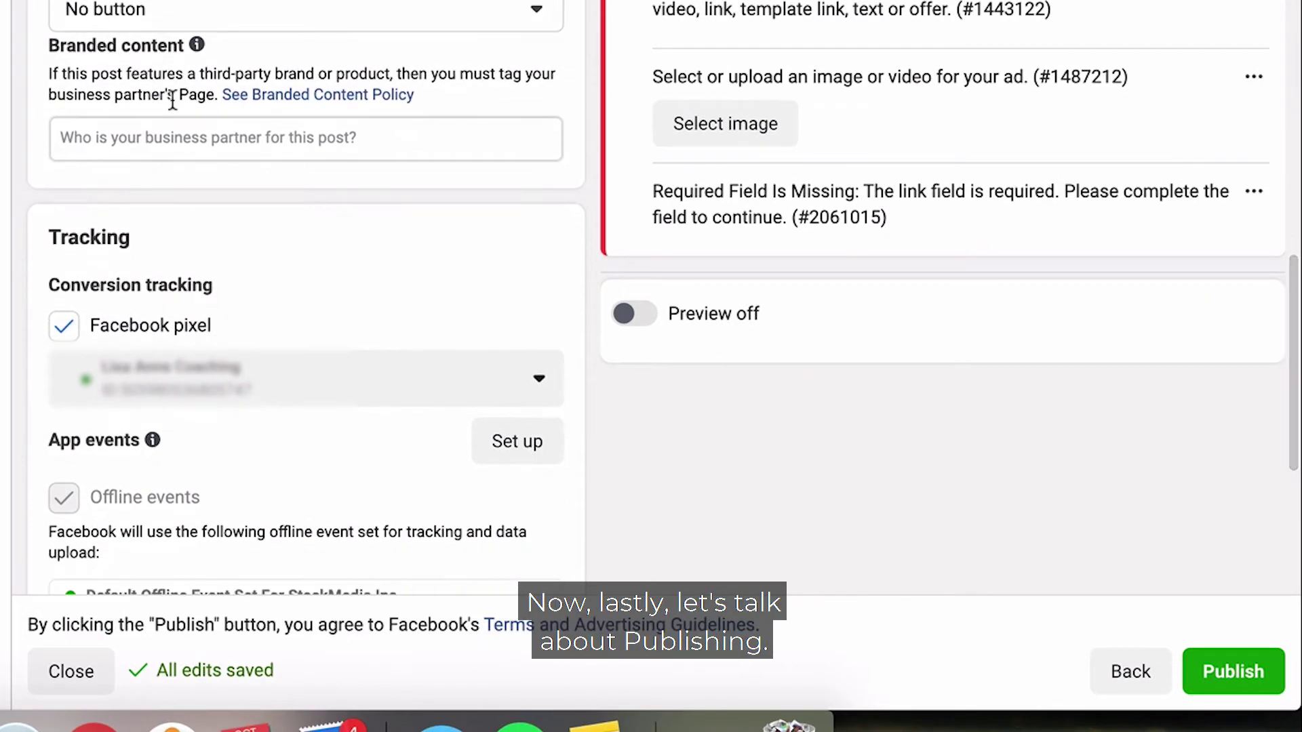